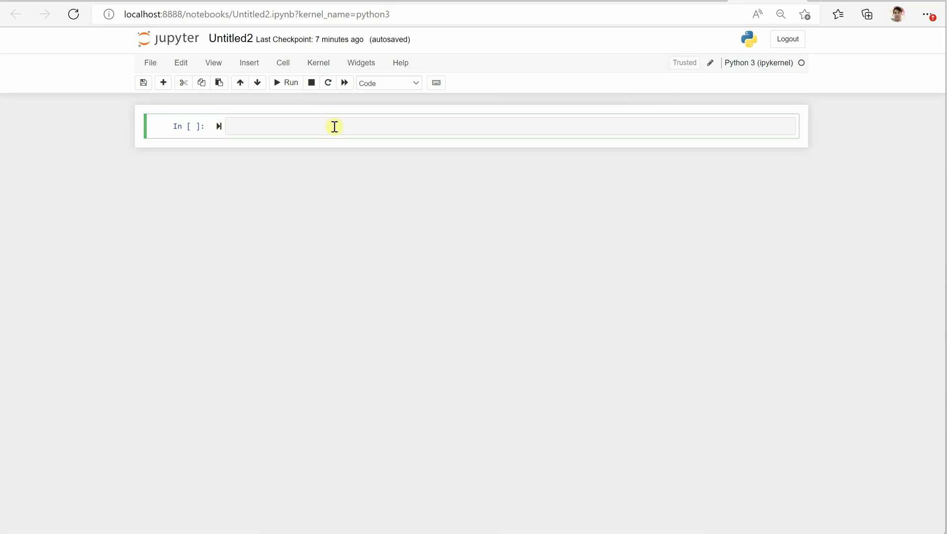
type("!pip insta")
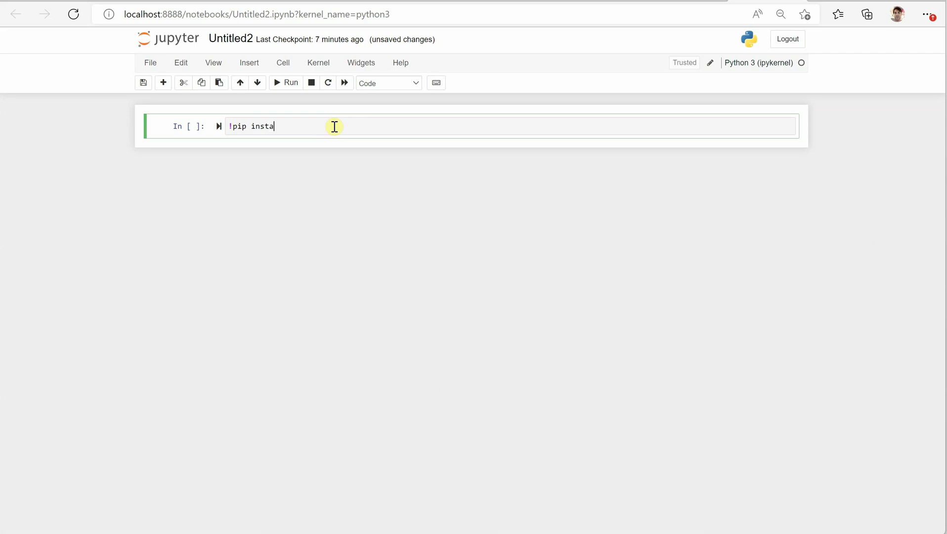
type("ll jupyternotify")
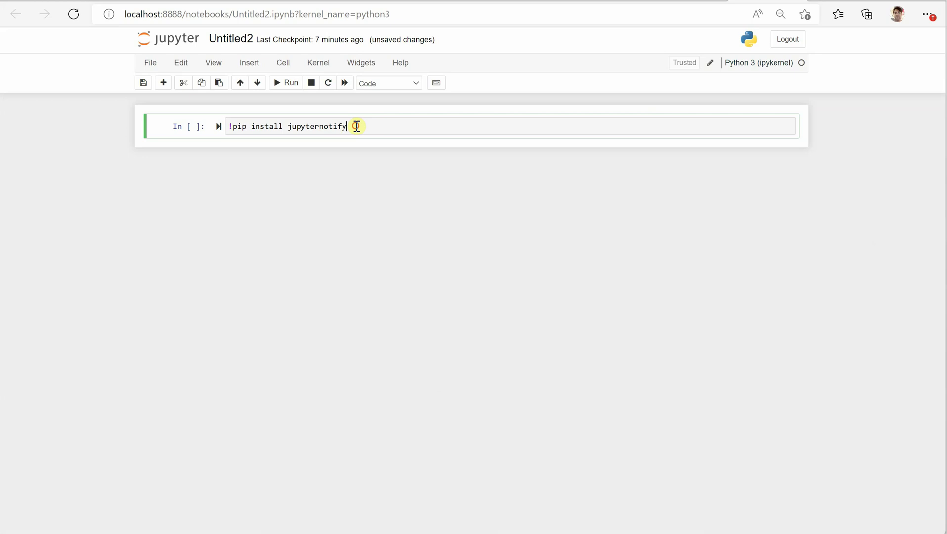
Run the !pip install jupyternotify cell, then move into the empty cell below.
left_click(285, 83)
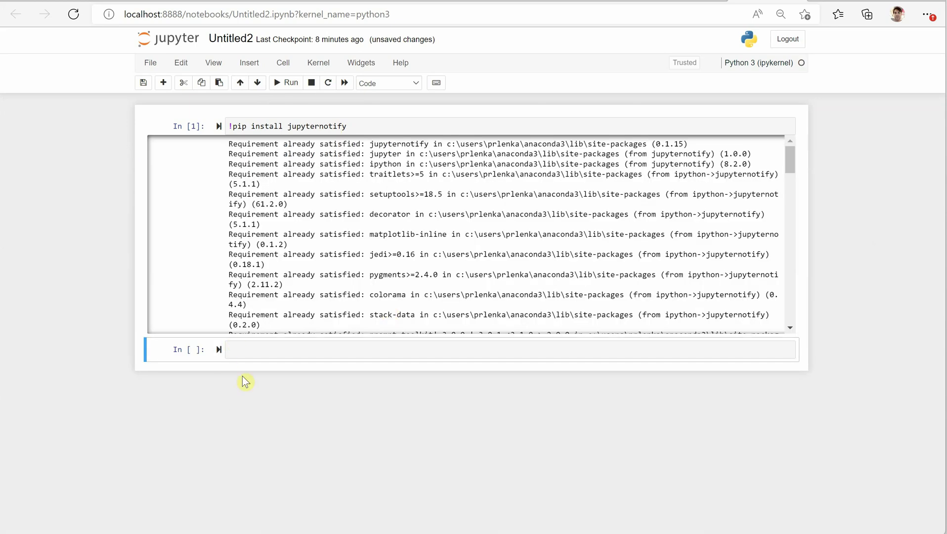
left_click(259, 350)
type("%lo")
type("ad_ex")
type("t")
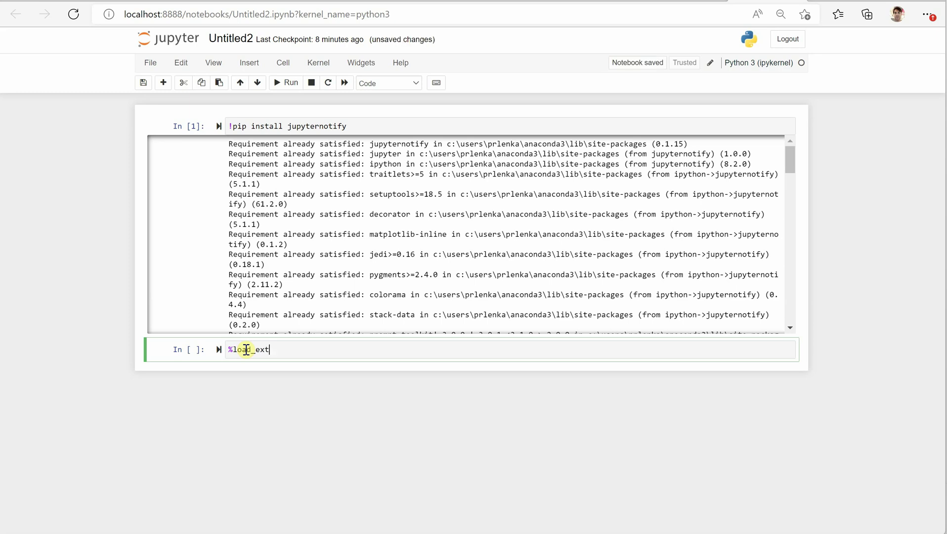
type(" jupyternotify")
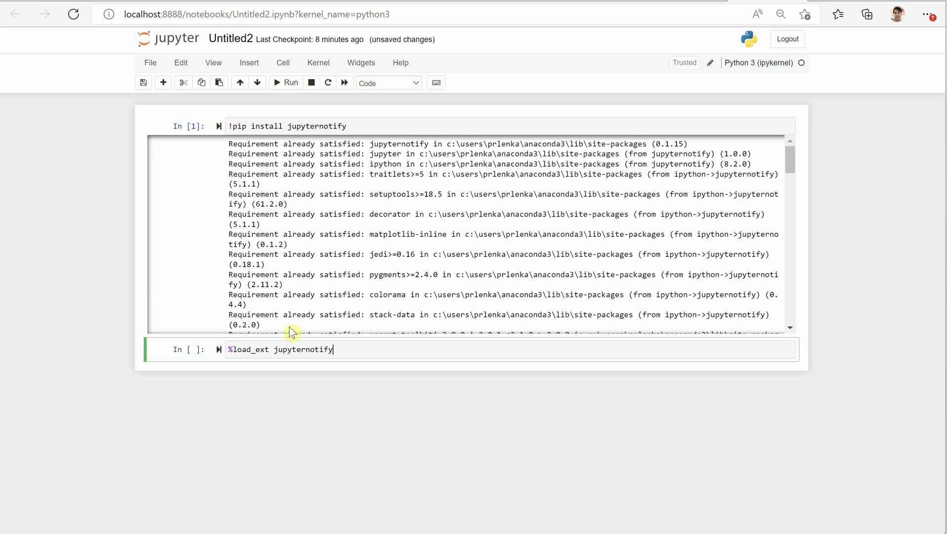
Run and rerun %load_ext jupyternotify, which reports the extension is already loaded.
left_click(285, 83)
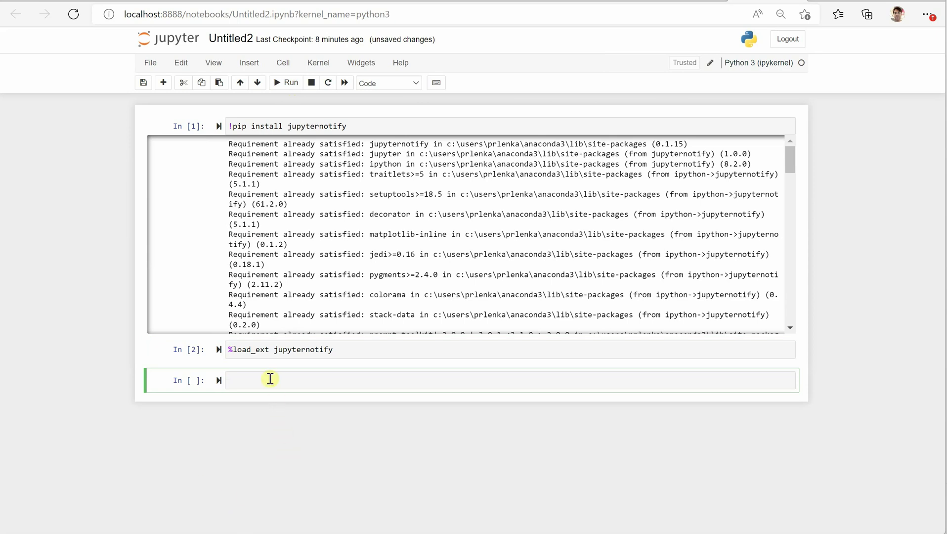
left_click(268, 348)
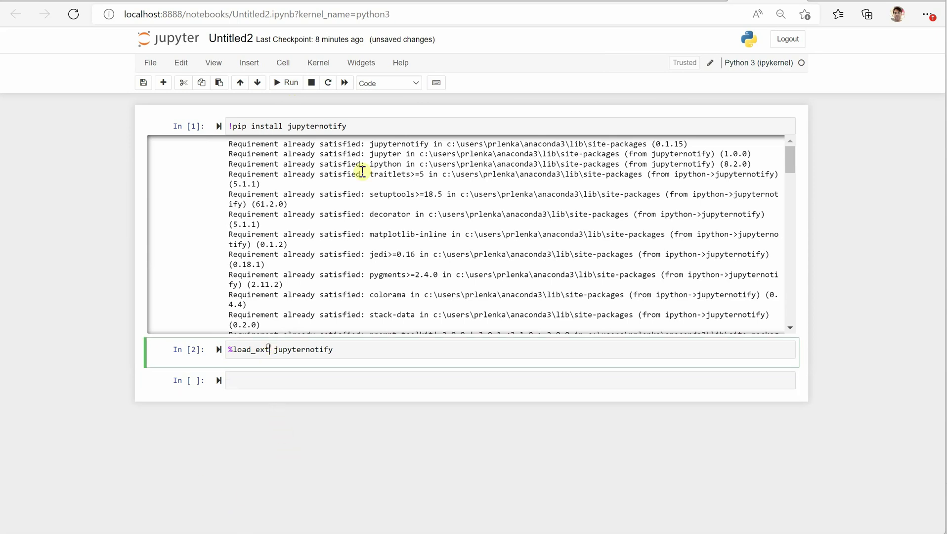
left_click(291, 83)
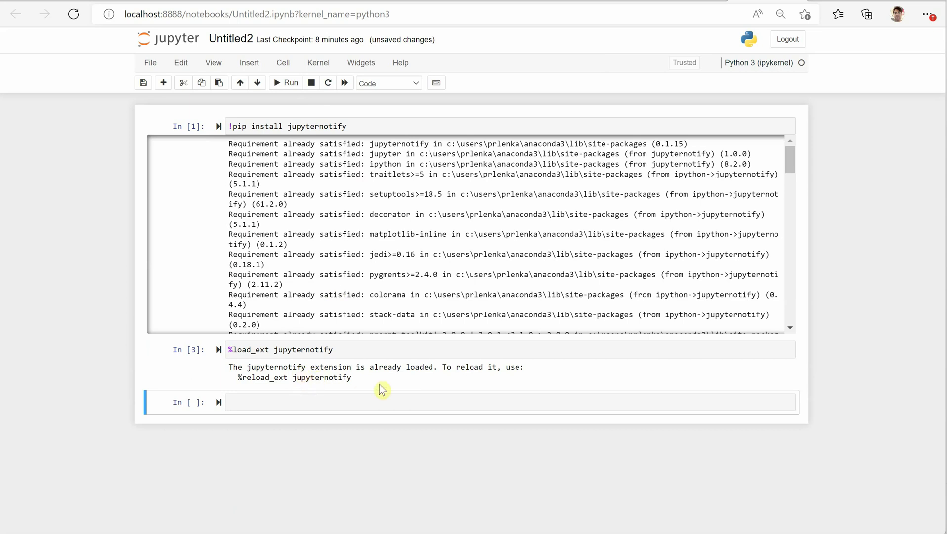
left_click(241, 351)
double_click(241, 350)
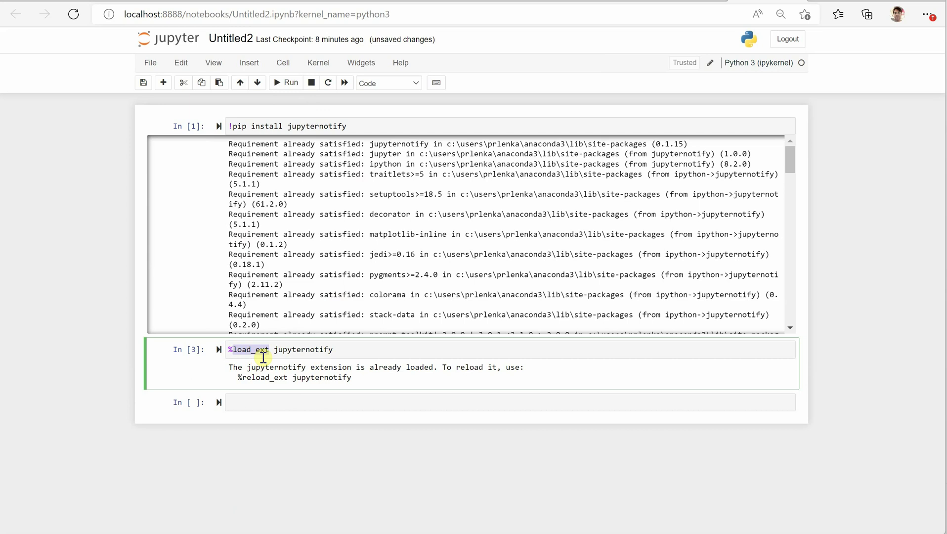
Write import time, time.sleep(20) and print("Job done") on three lines of the bottom cell.
left_click(277, 400)
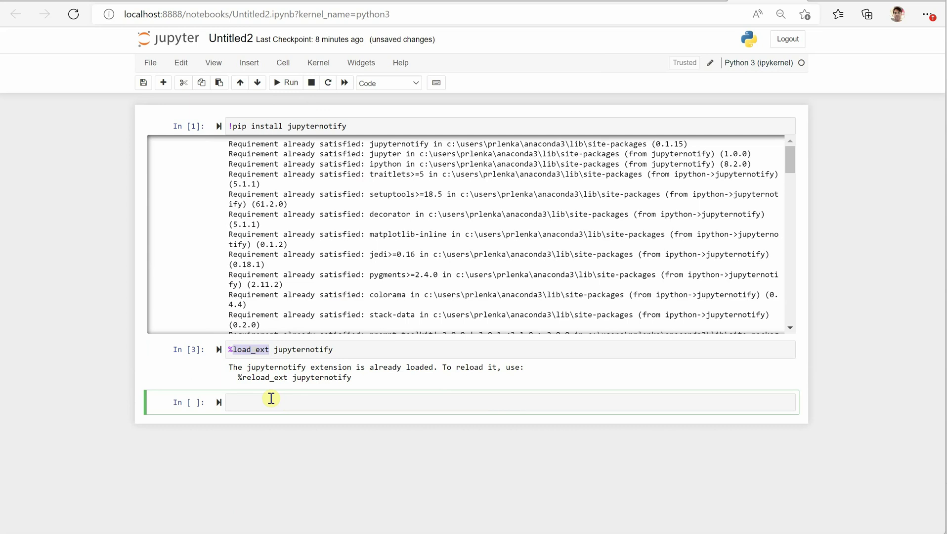
type("import t")
type("ime")
key("Return")
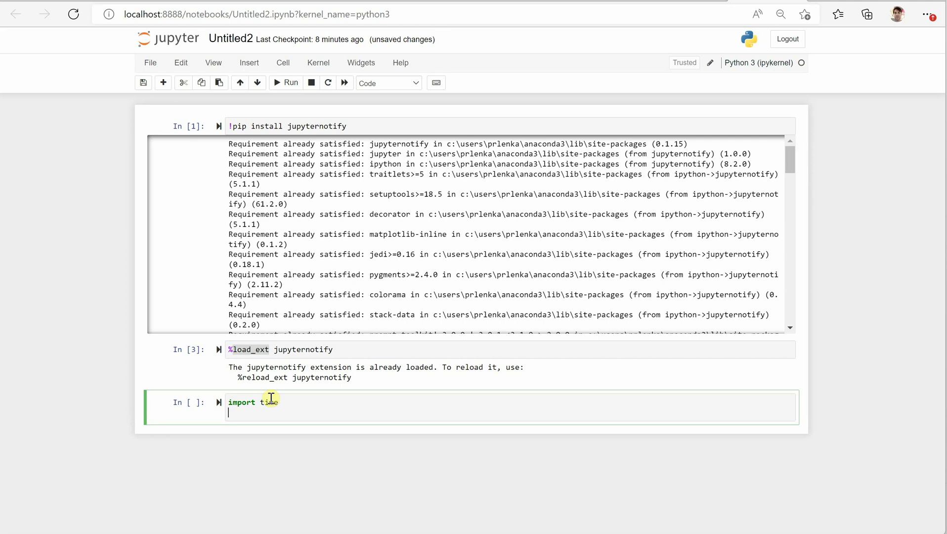
type("time.sle")
type("ep")
type("()")
type("20")
key("Return")
type("print")
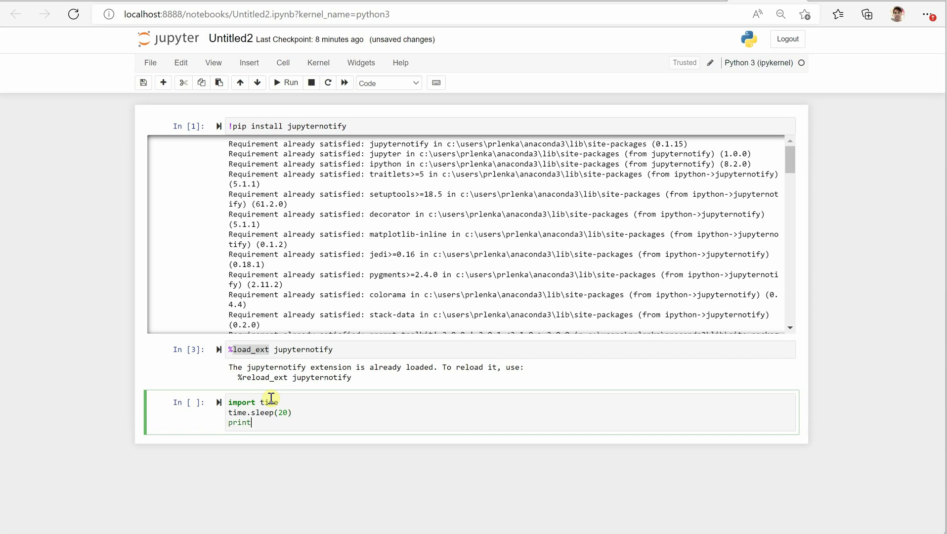
type("()\"\"")
type("Job done")
left_click(272, 402)
left_click_drag(315, 422, 228, 405)
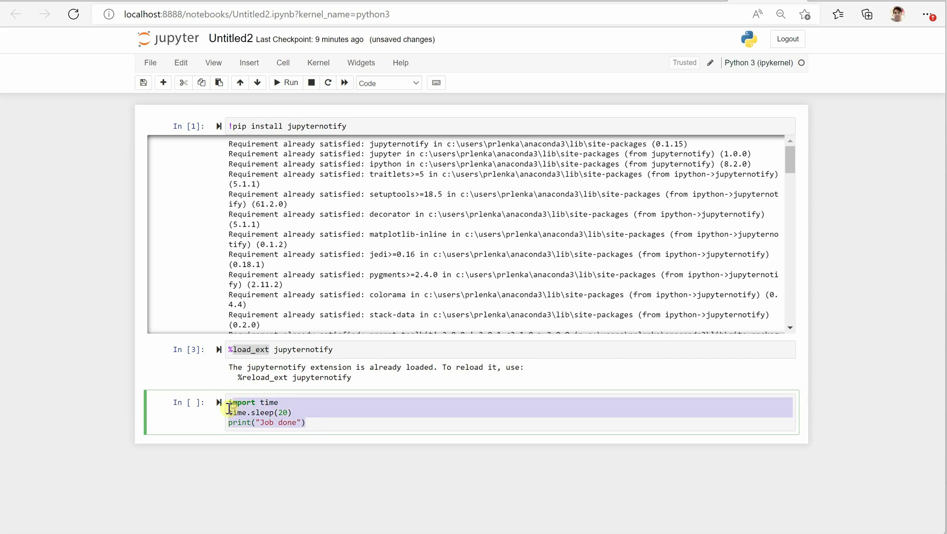
left_click(228, 405)
Add a %%notify line above the code, followed by a blank line.
key("Return")
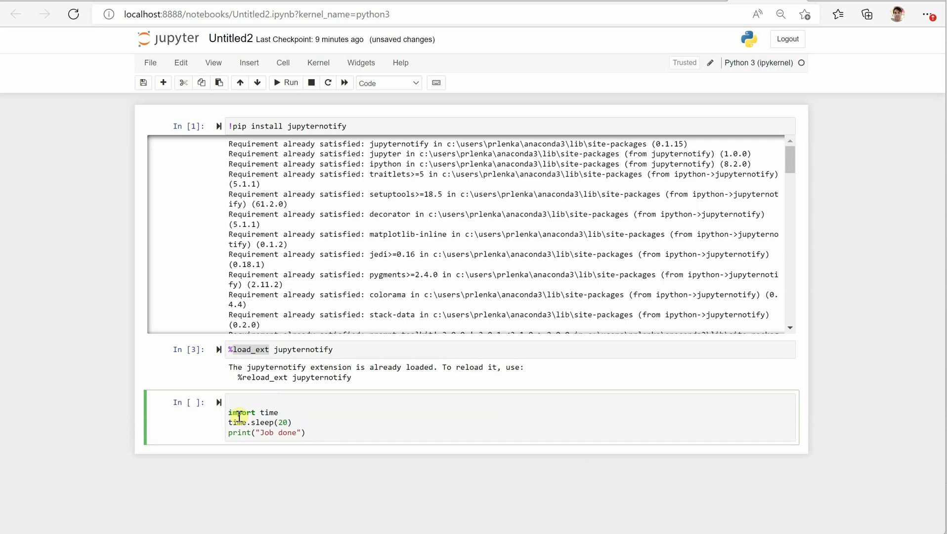
type("%%not")
type("ify")
key("Return")
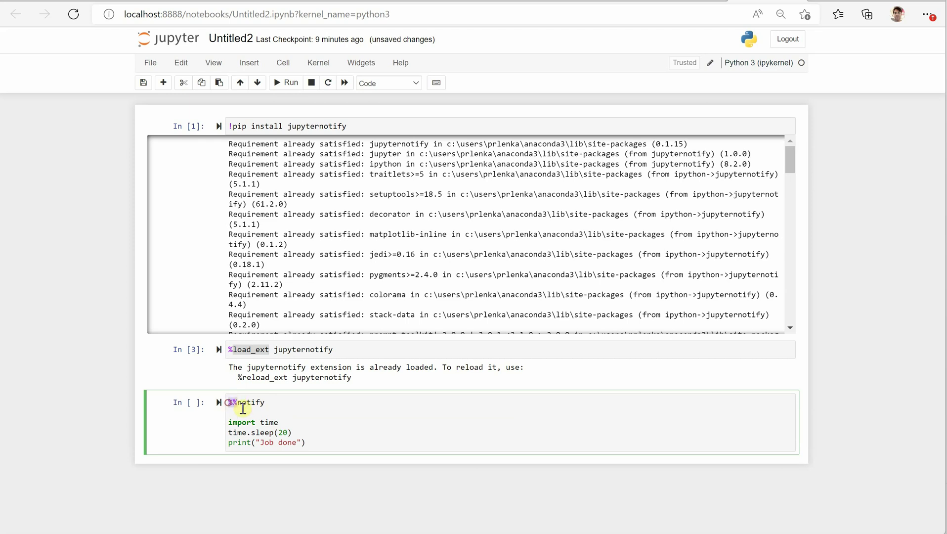
left_click_drag(317, 443, 224, 423)
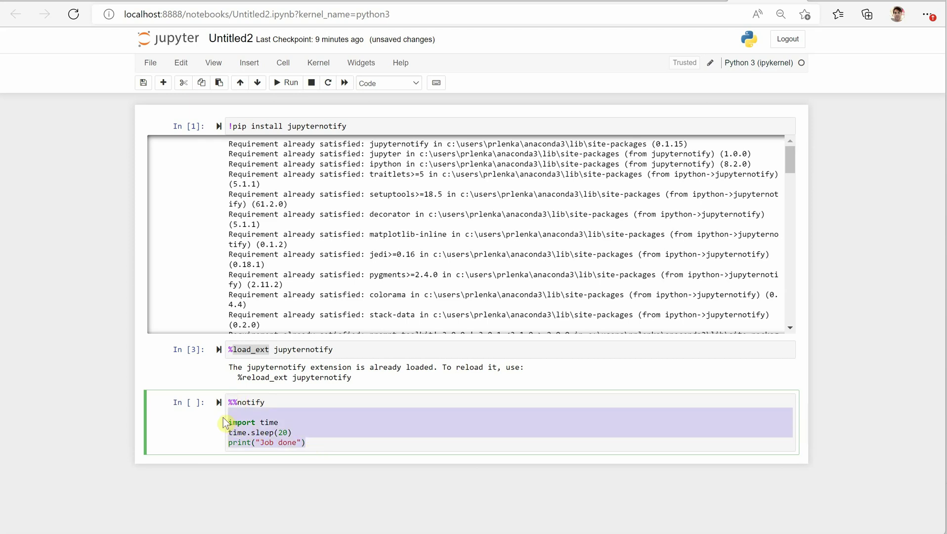
left_click(295, 432)
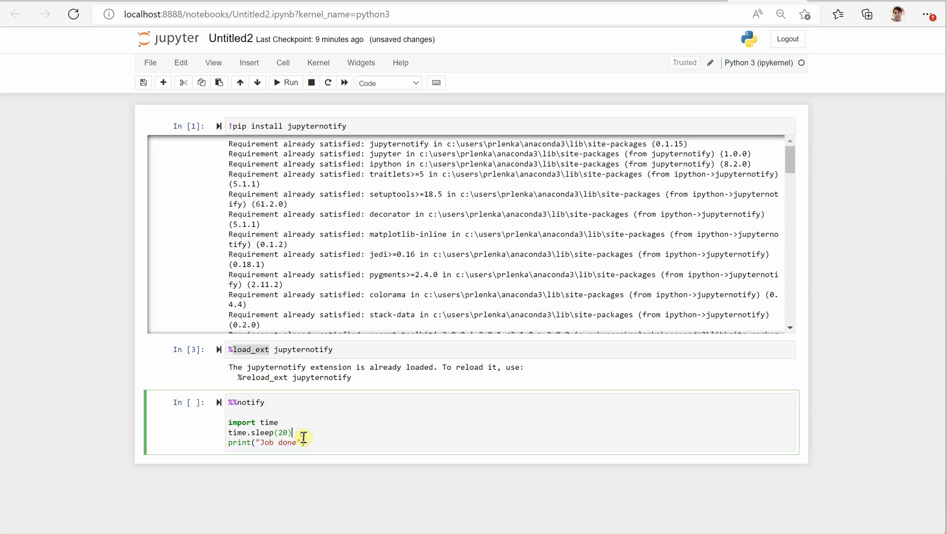
left_click(283, 422)
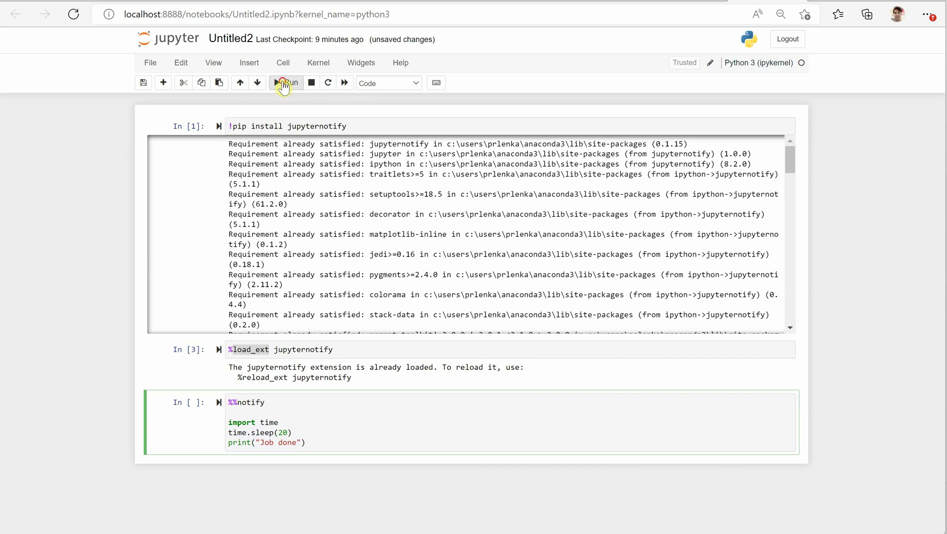
Run the %%notify cell containing the 20-second sleep.
left_click(284, 83)
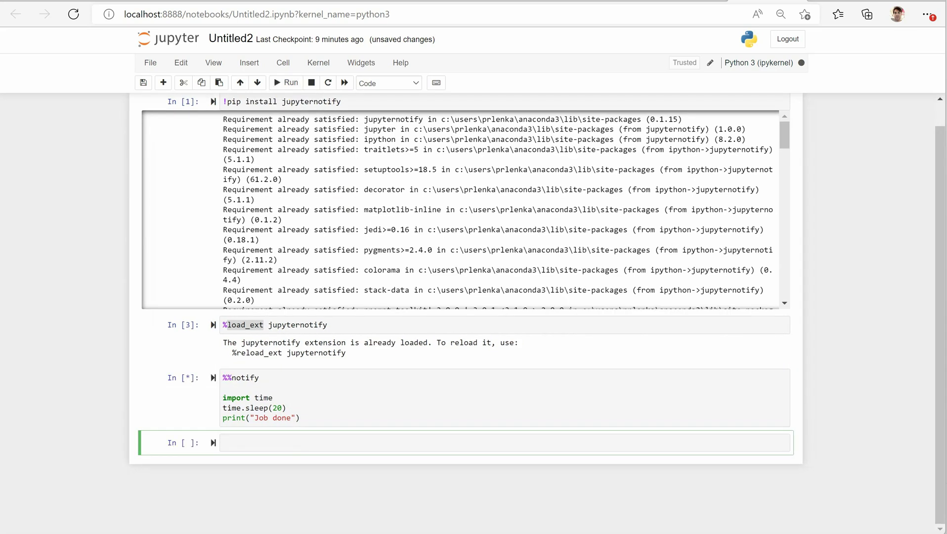
While the cell runs, browse the shwetalodha.in blog's Posts archive in the sidebar, then close the sidebar.
key("alt+Tab")
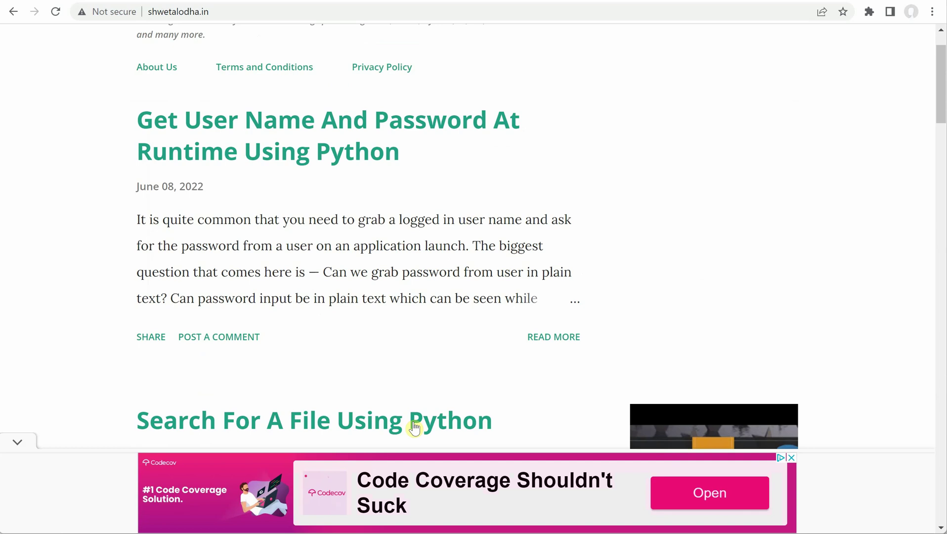
scroll(435, 263, "down", 1)
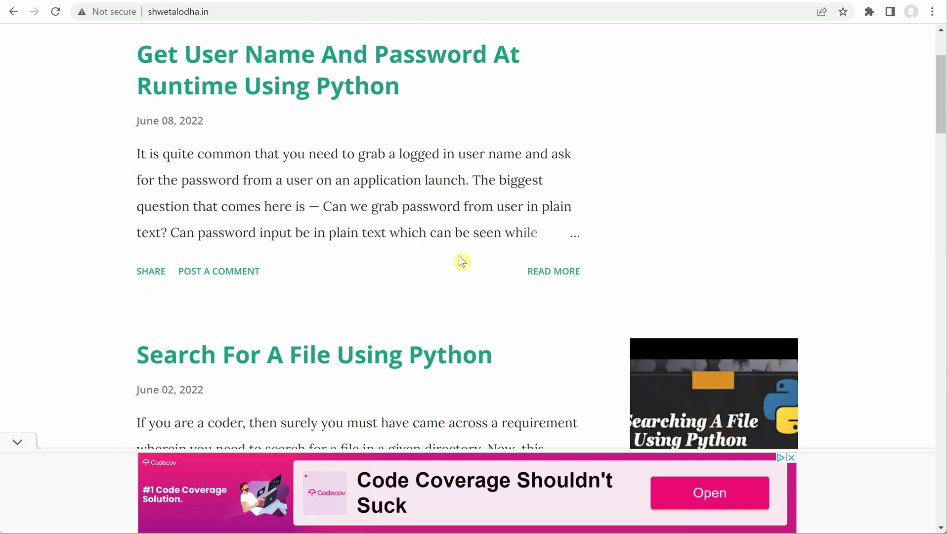
scroll(405, 231, "up", 1)
scroll(405, 231, "up", 1)
scroll(411, 244, "down", 1)
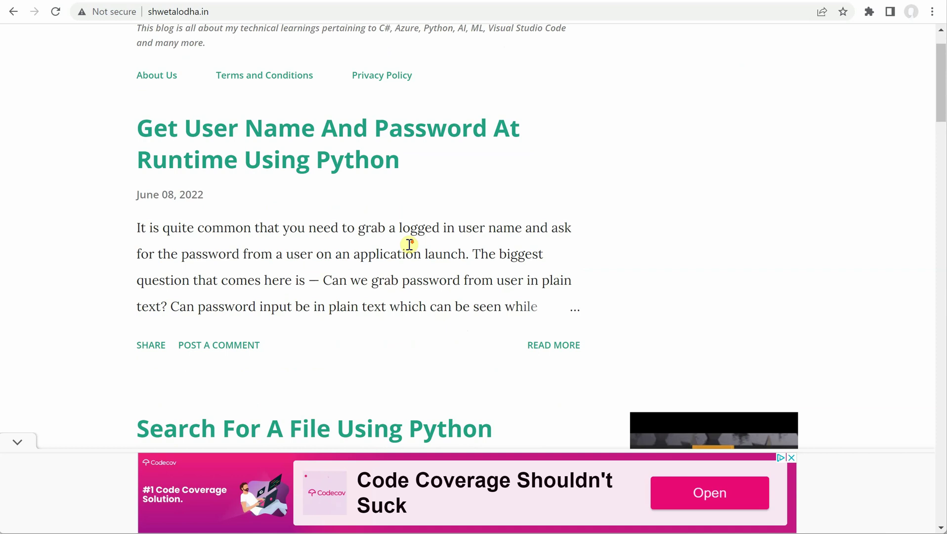
scroll(413, 249, "down", 1)
scroll(412, 249, "down", 3)
scroll(429, 273, "down", 3)
scroll(433, 278, "down", 2)
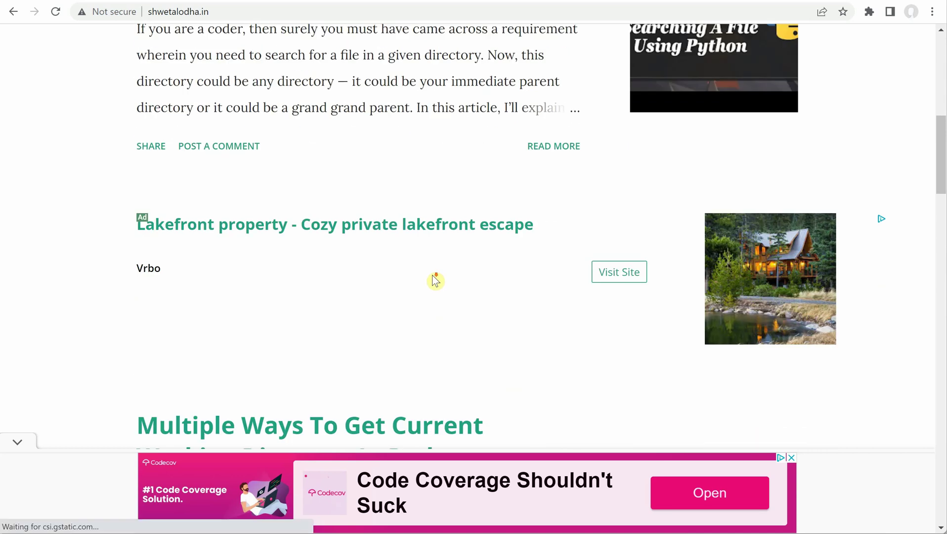
scroll(435, 282, "down", 4)
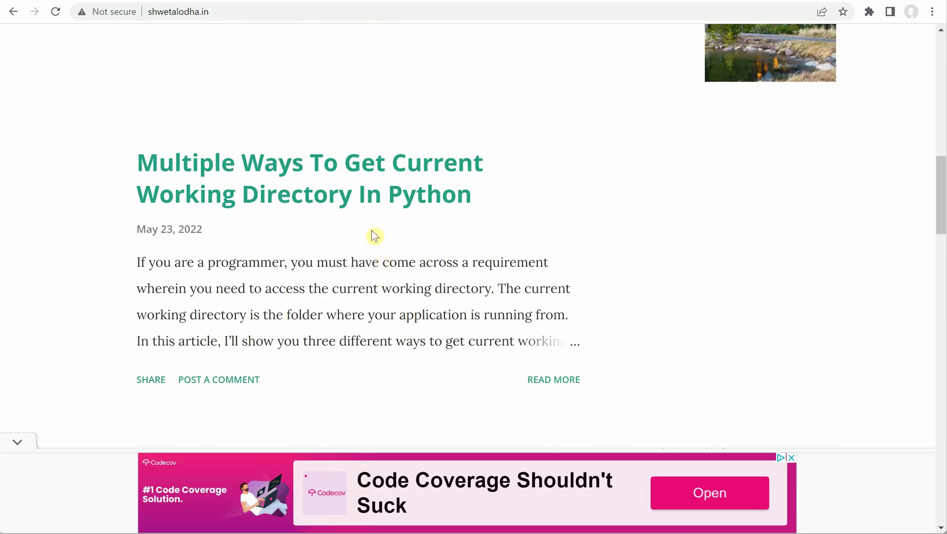
scroll(375, 235, "up", 5)
scroll(414, 245, "up", 5)
scroll(614, 193, "up", 2)
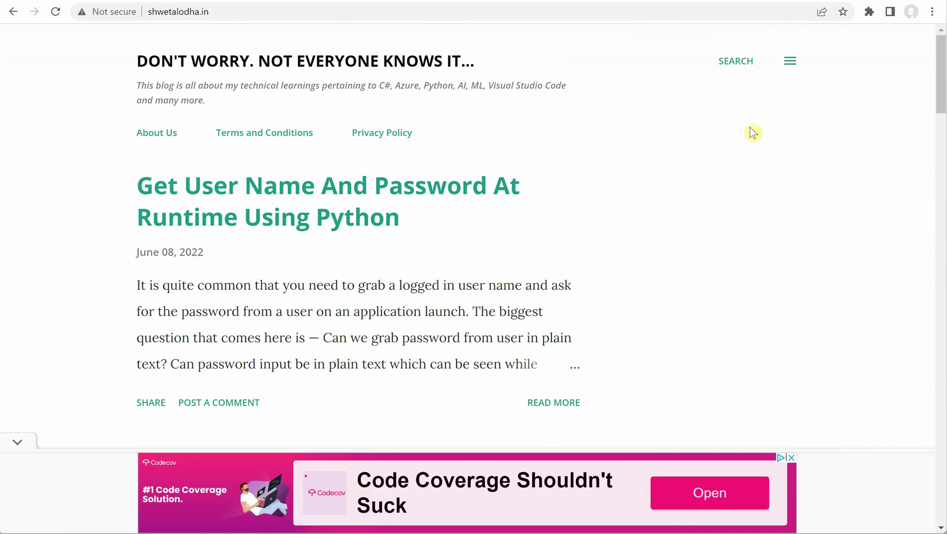
left_click(789, 61)
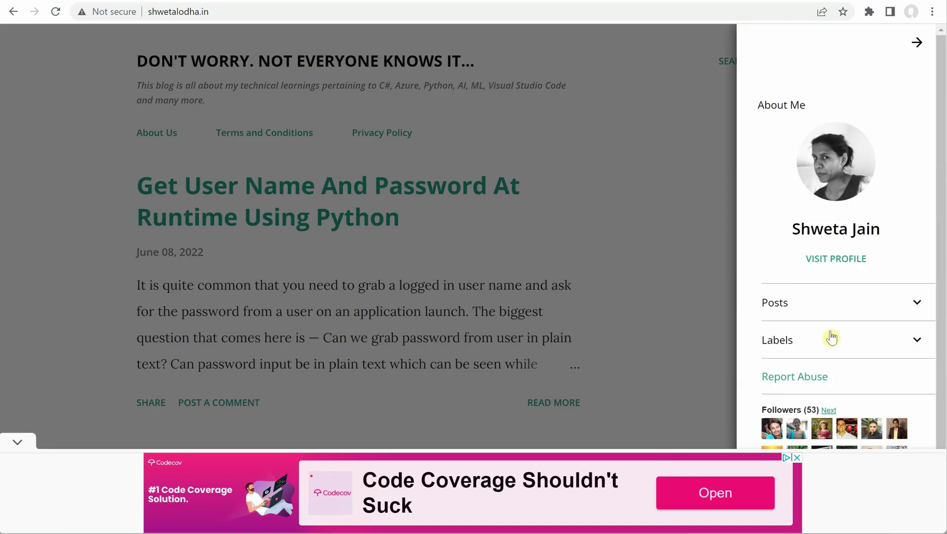
left_click(915, 303)
scroll(880, 325, "down", 3)
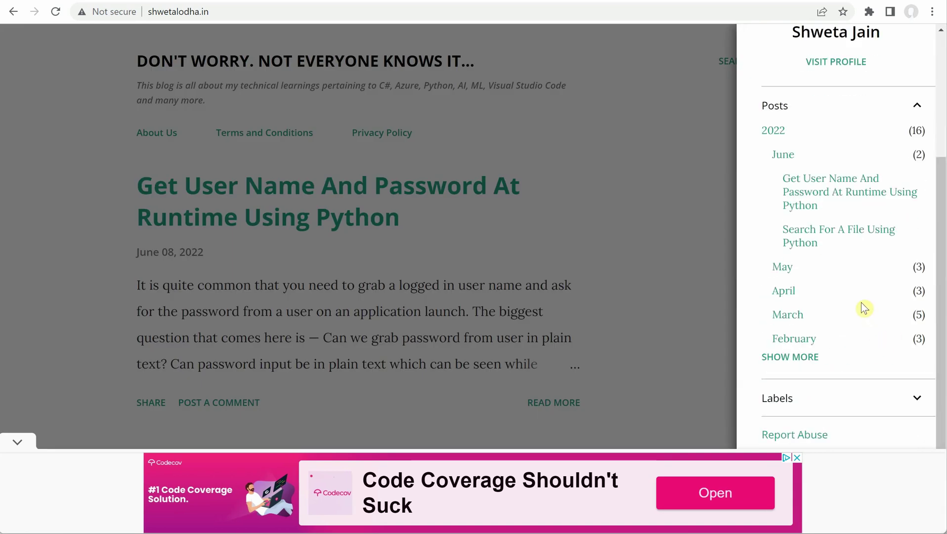
left_click(799, 361)
scroll(827, 366, "down", 4)
scroll(827, 366, "down", 4)
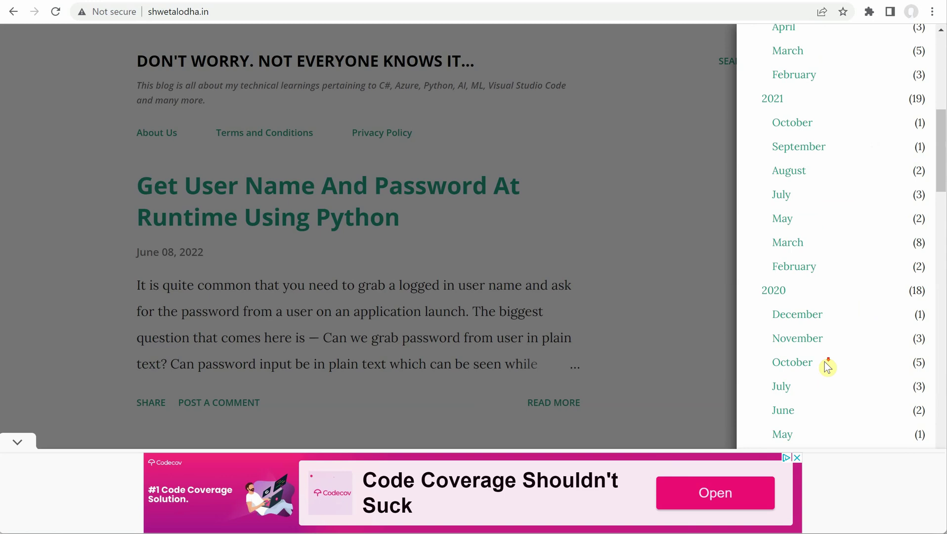
scroll(827, 367, "down", 3)
scroll(827, 367, "down", 3)
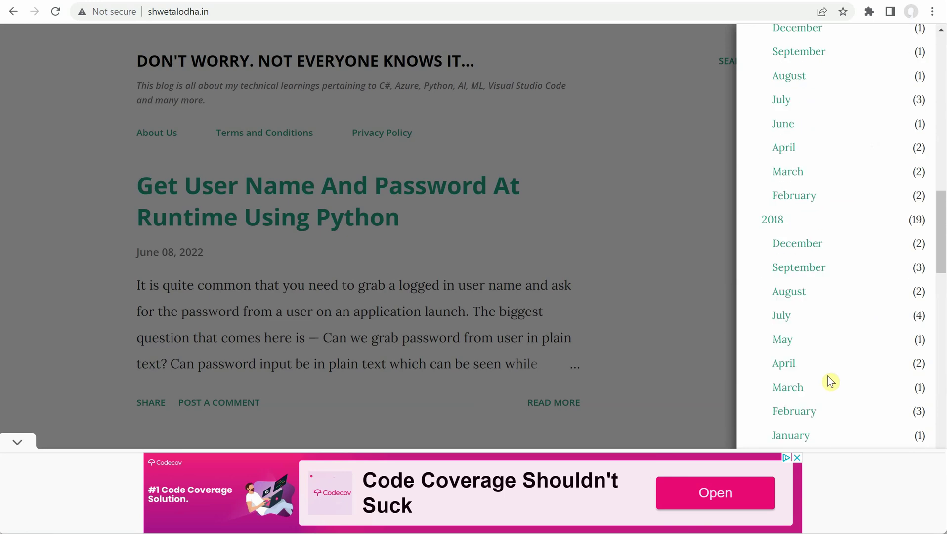
scroll(828, 377, "down", 2)
scroll(829, 380, "up", 5)
scroll(830, 355, "up", 8)
scroll(830, 355, "up", 3)
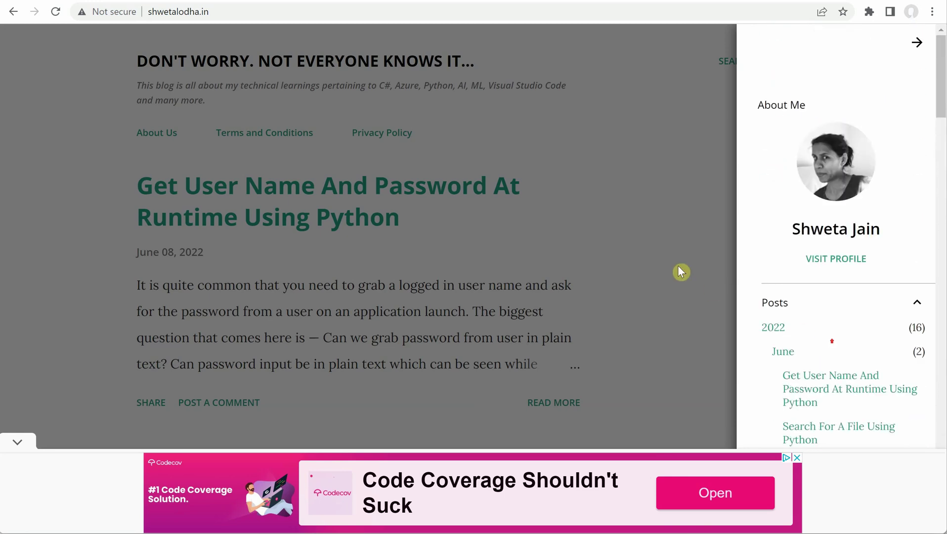
left_click(677, 262)
scroll(679, 264, "down", 2)
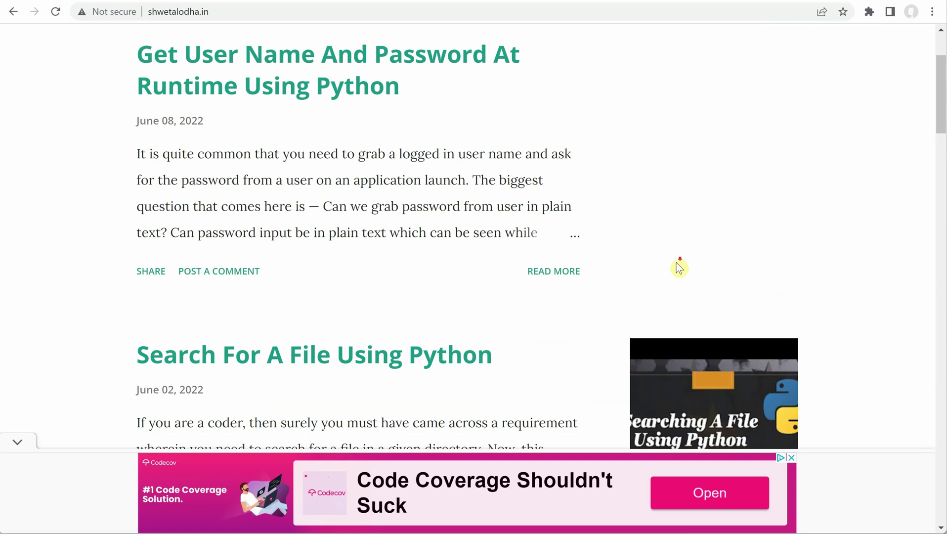
scroll(679, 264, "down", 2)
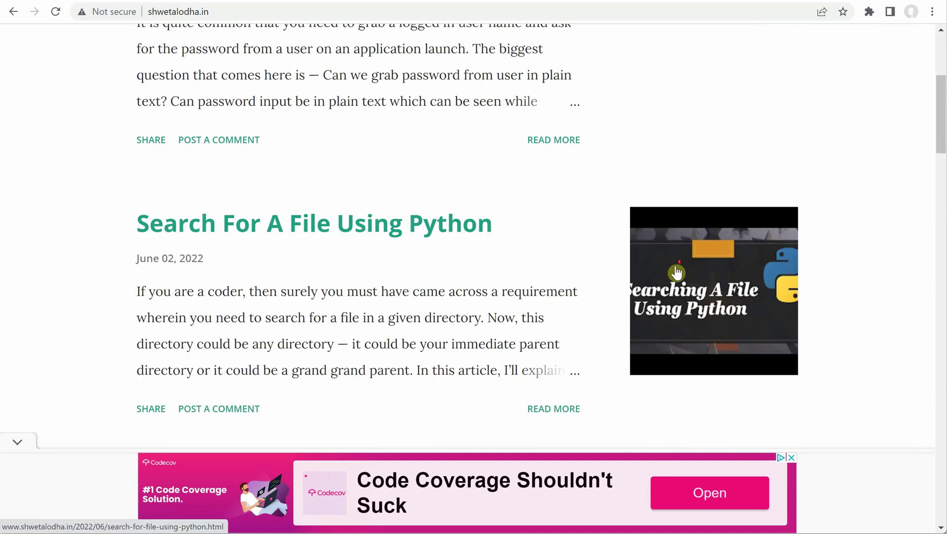
scroll(676, 267, "down", 3)
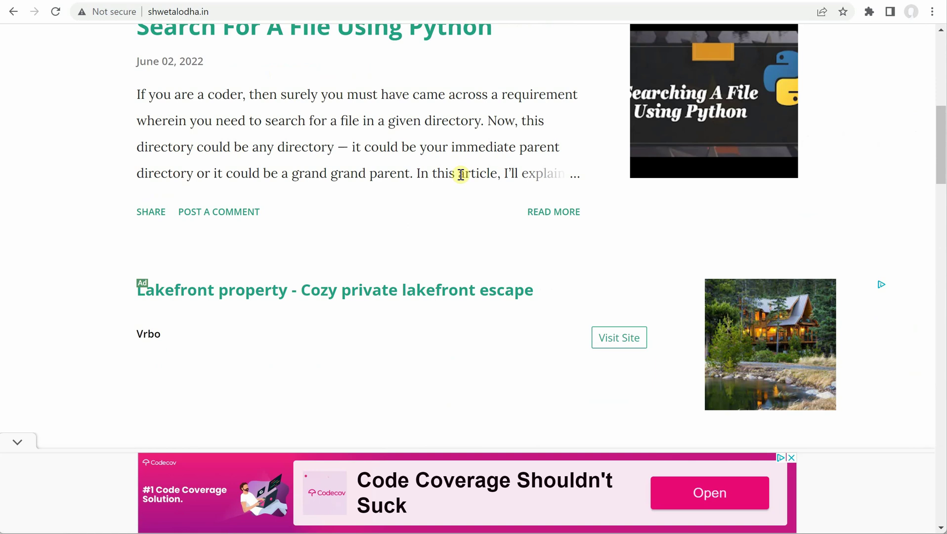
scroll(460, 174, "down", 1)
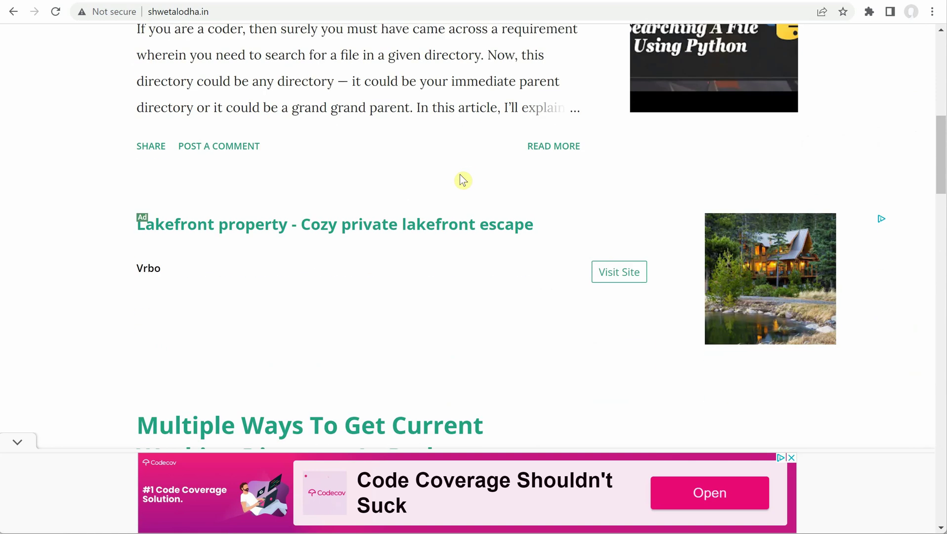
scroll(460, 180, "down", 1)
scroll(460, 179, "down", 1)
scroll(460, 179, "down", 1)
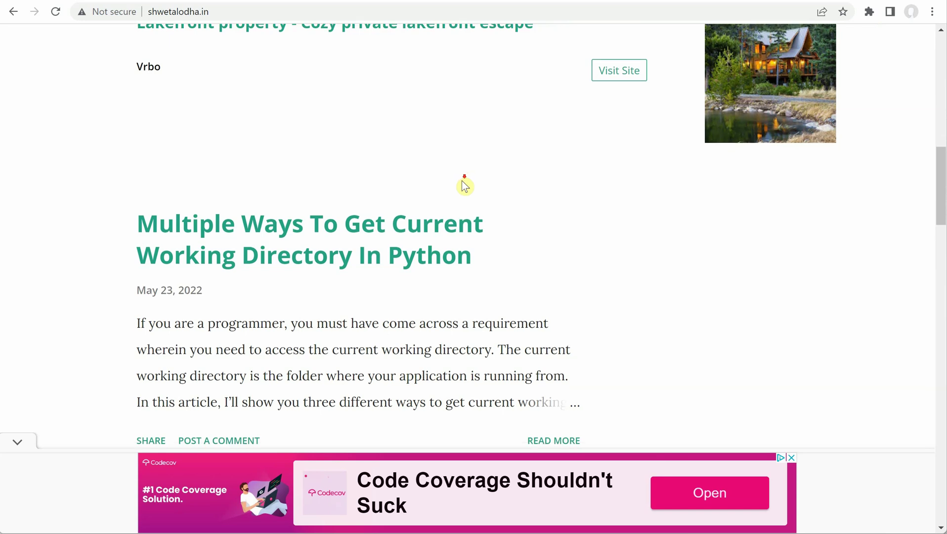
scroll(460, 179, "down", 2)
scroll(460, 180, "down", 1)
scroll(465, 185, "down", 1)
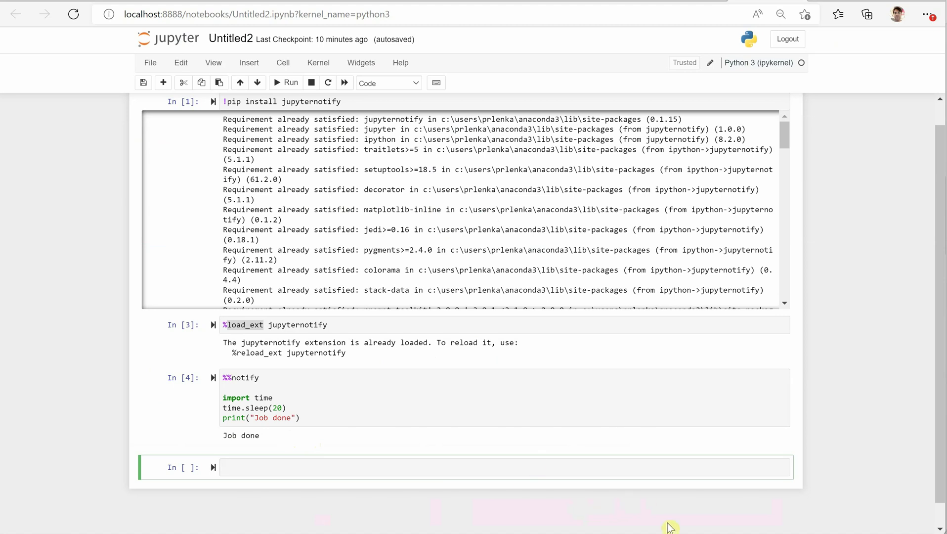
Turn Windows Focus assist off and close Settings.
key("alt+Tab")
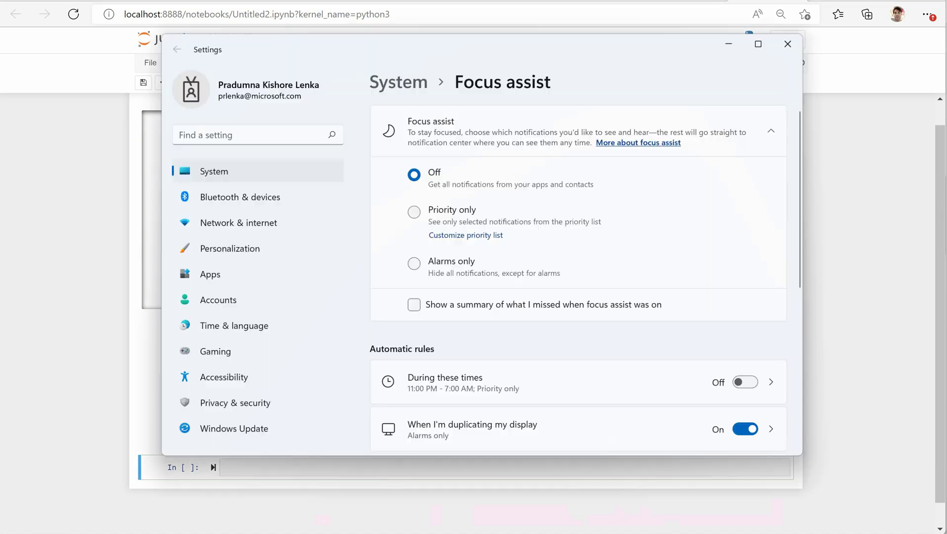
left_click(408, 167)
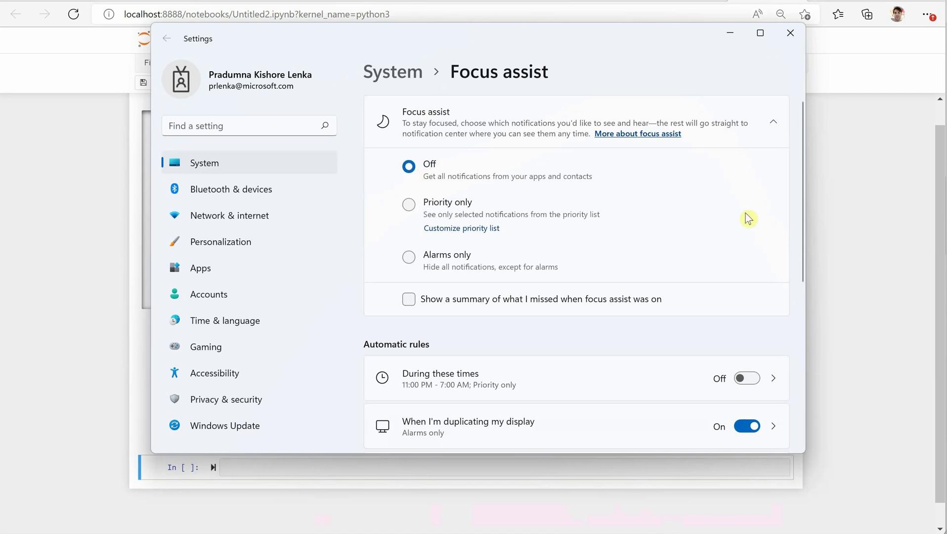
left_click(854, 221)
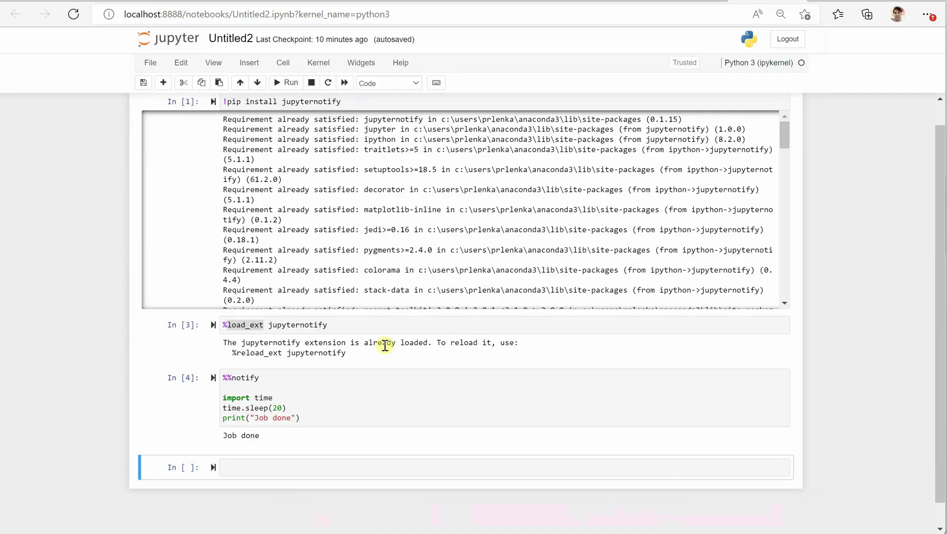
Re-run the %%notify cell, then go back to the blog.
left_click(288, 408)
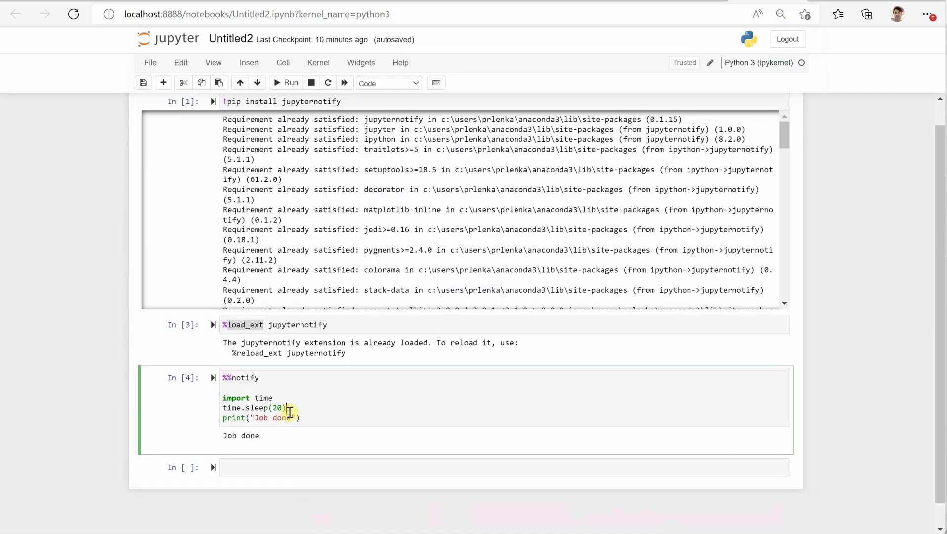
left_click(286, 83)
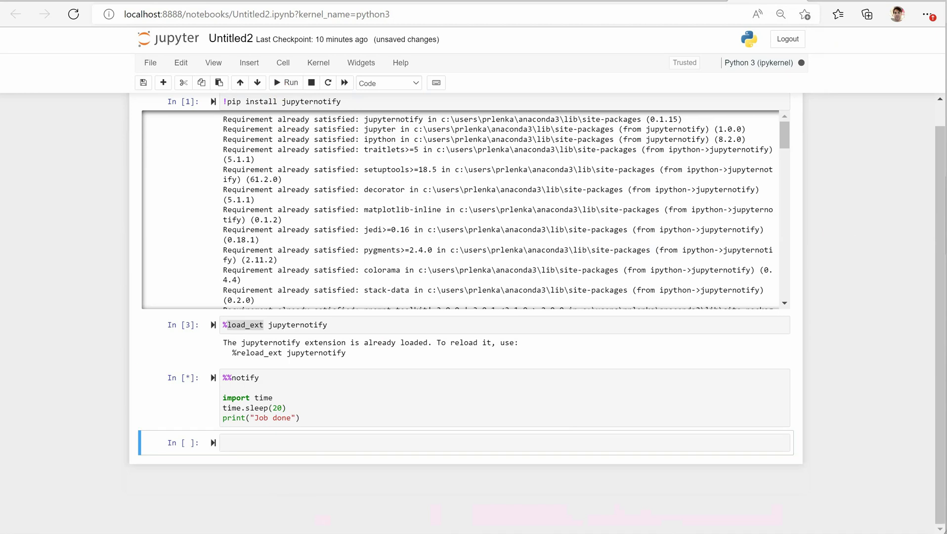
key("alt+Tab")
scroll(390, 213, "down", 1)
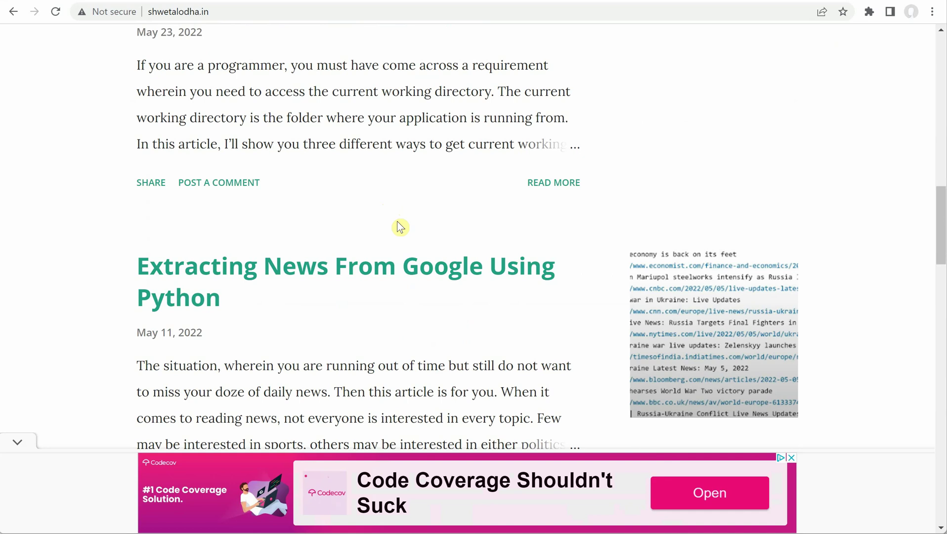
scroll(396, 220, "down", 2)
scroll(397, 220, "down", 1)
scroll(396, 221, "down", 3)
scroll(396, 221, "down", 3)
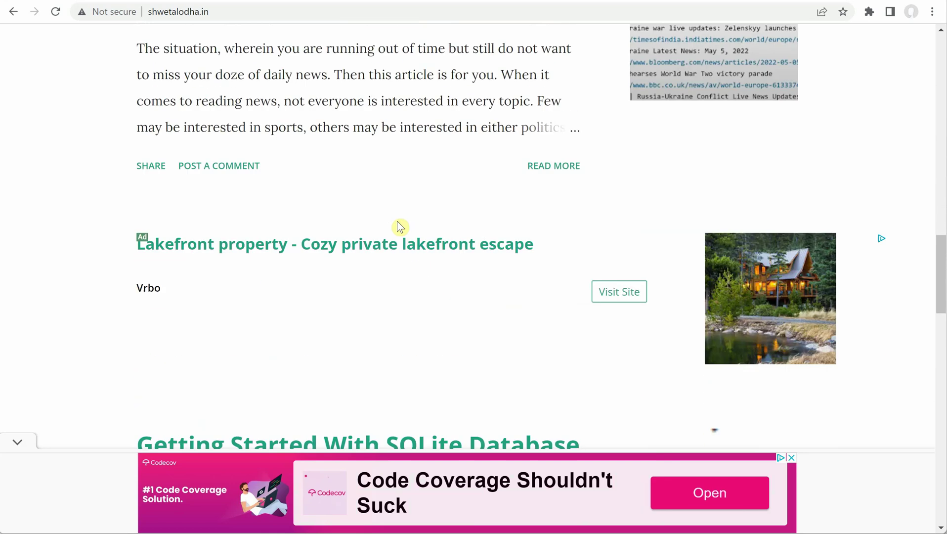
scroll(396, 221, "down", 1)
scroll(396, 221, "down", 2)
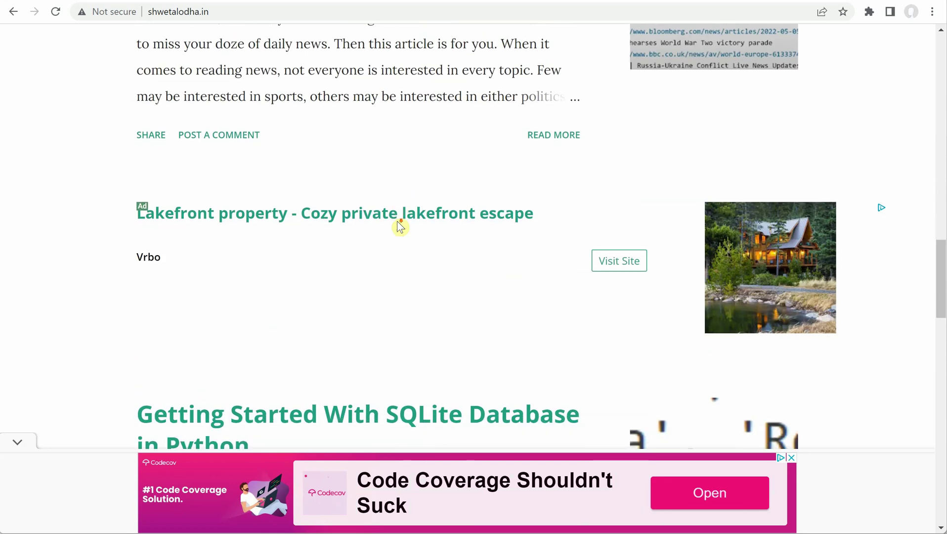
scroll(396, 221, "down", 1)
scroll(393, 255, "down", 2)
scroll(394, 254, "down", 1)
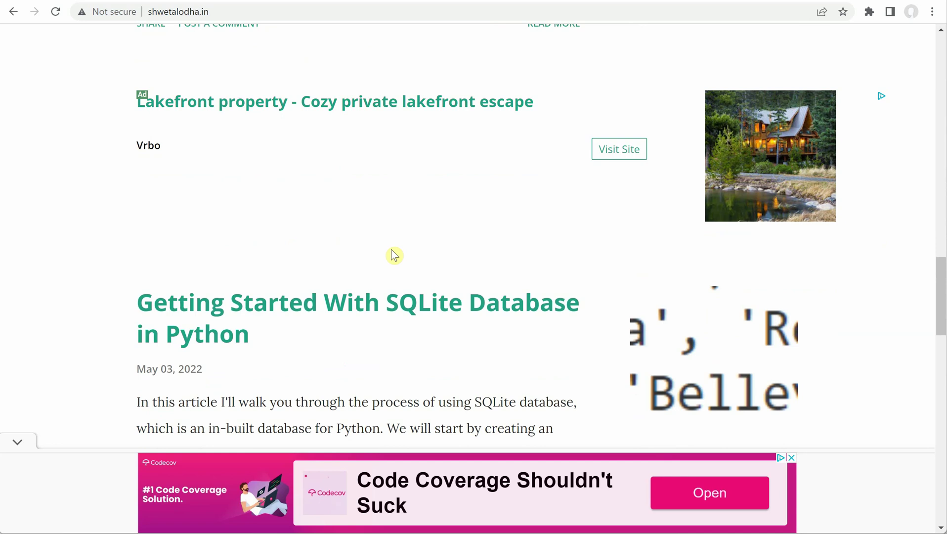
scroll(394, 255, "down", 1)
scroll(393, 255, "down", 1)
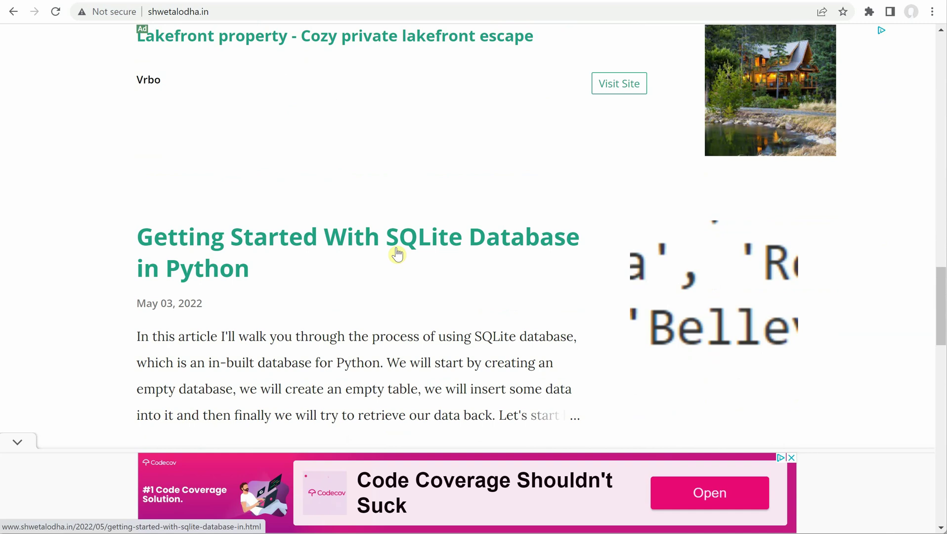
scroll(397, 254, "down", 1)
scroll(396, 254, "down", 1)
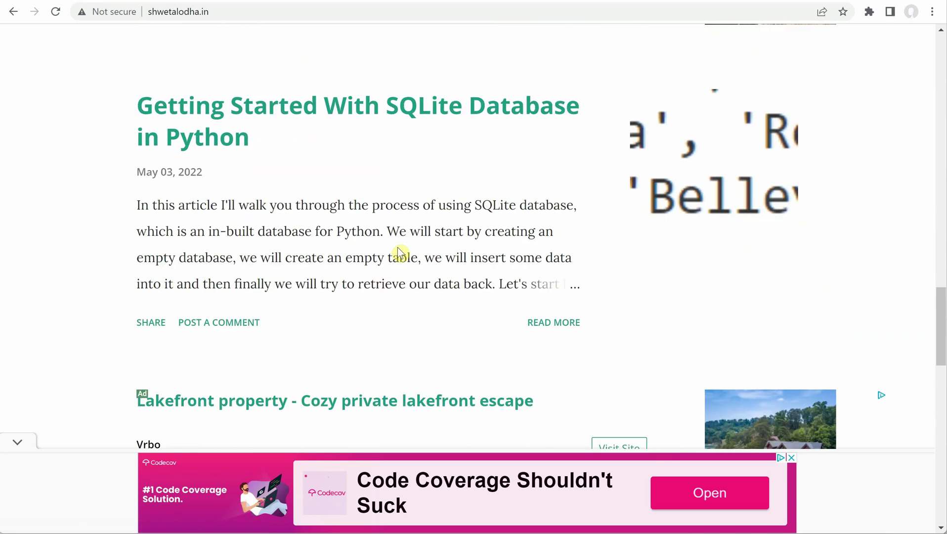